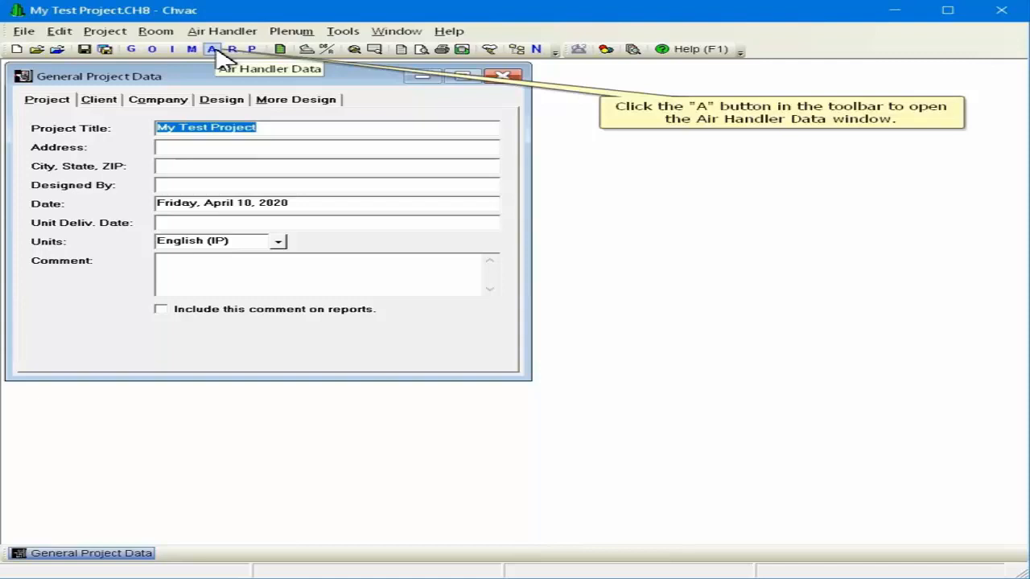
Open the air handler data and name air handler 1 AHU-1.
left_click(212, 49)
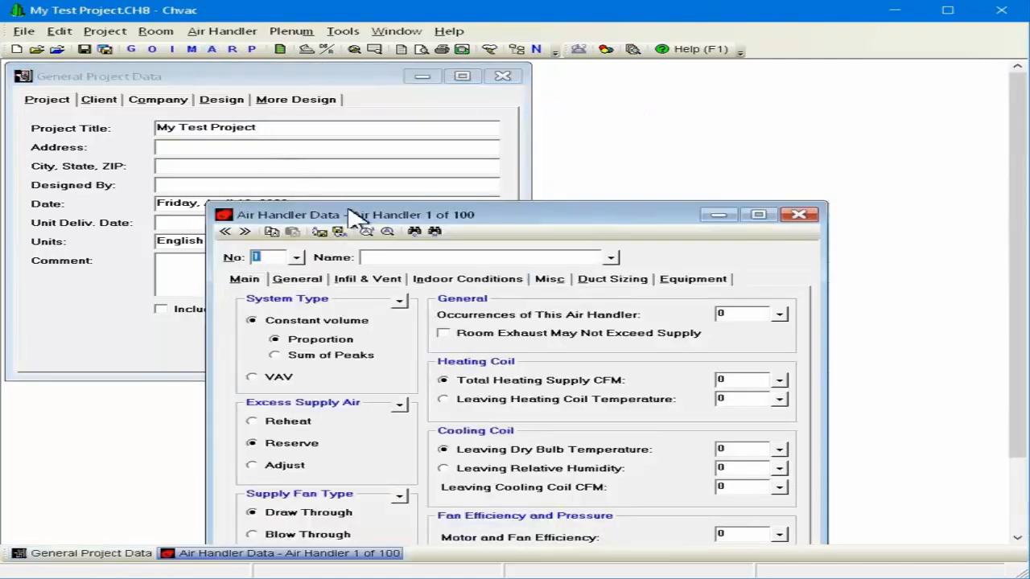
left_click_drag(354, 217, 177, 78)
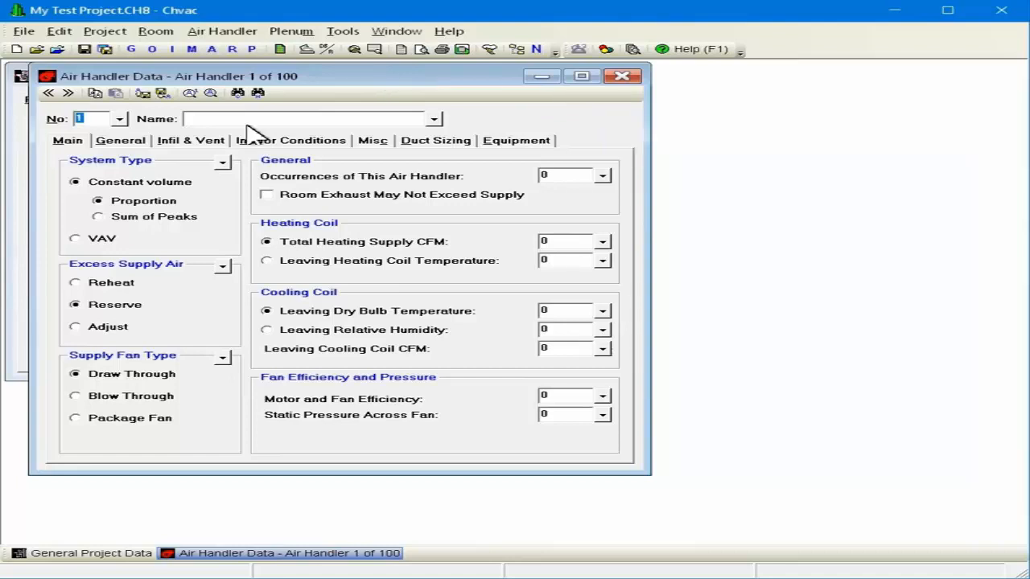
left_click(262, 119)
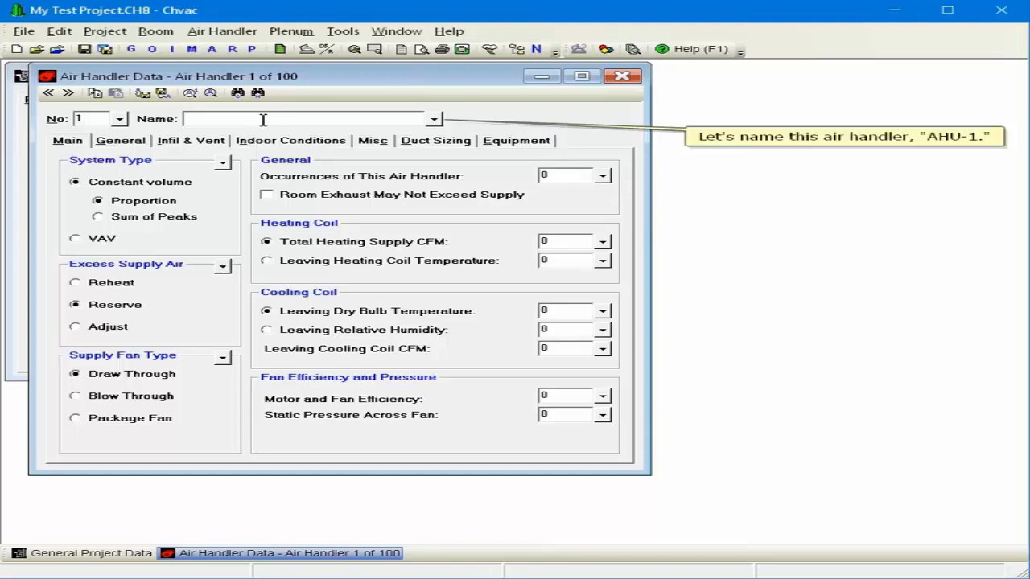
type("AHU-1")
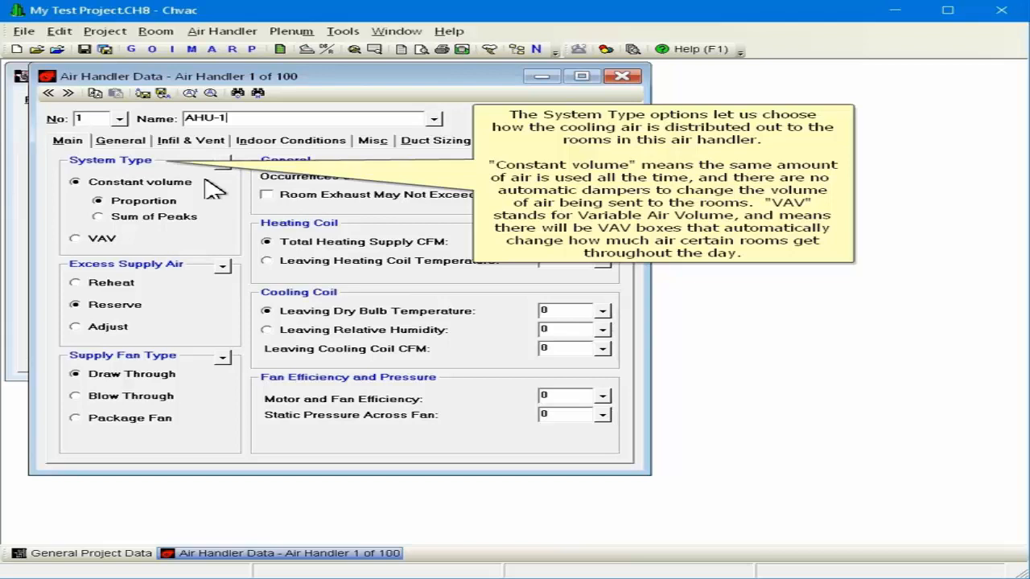
Set the air handler's constant volume system type to Sum of Peaks and its supply fan type to Package Fan.
mouse_move(201, 200)
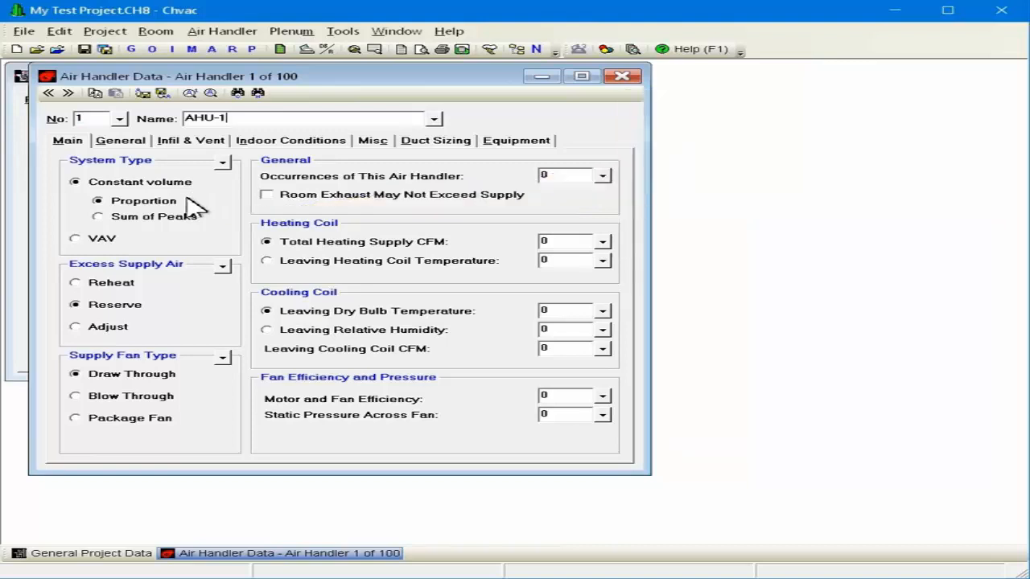
left_click(184, 217)
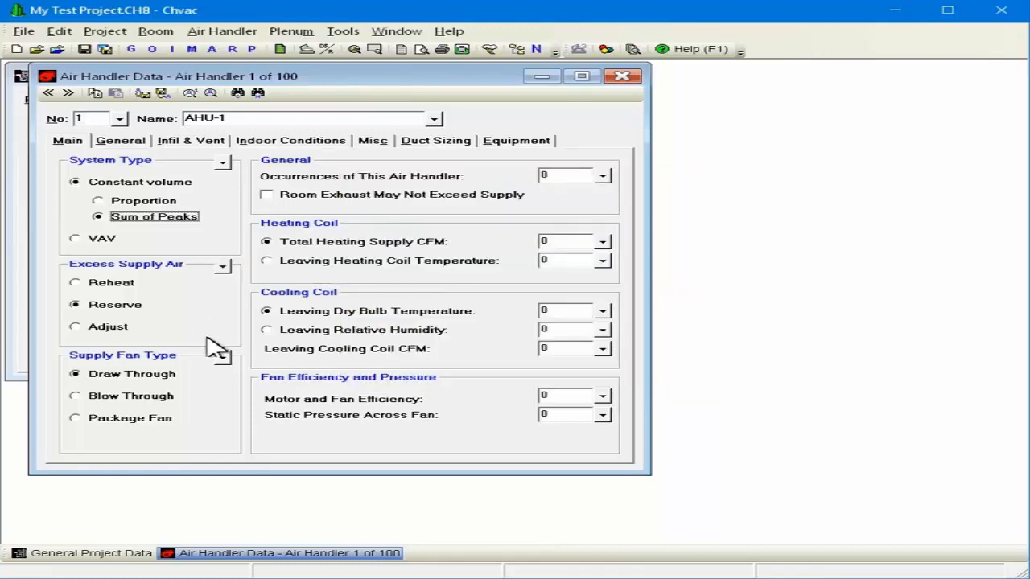
mouse_move(202, 361)
left_click(155, 420)
Enter the main values of AHU-1: 1 occurrence, leaving heating coil temperature 140 and cooling leaving dry bulb temperature 55.
left_click(563, 177)
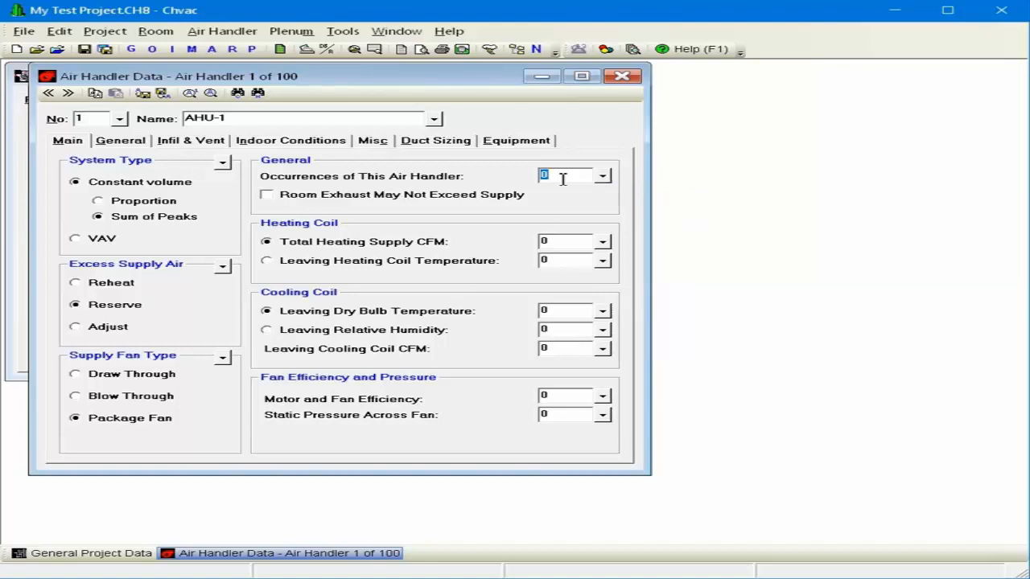
type("1")
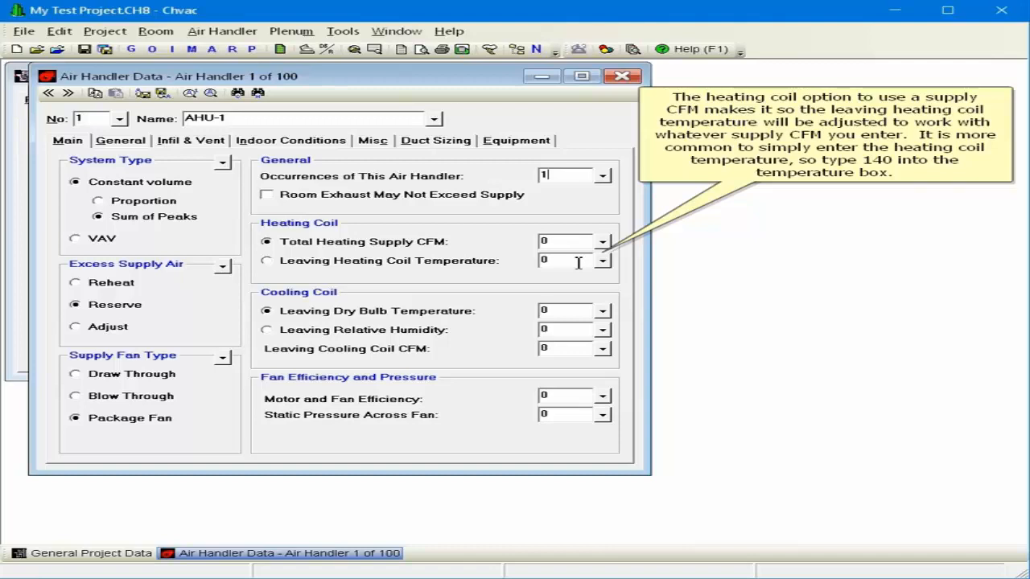
left_click(578, 262)
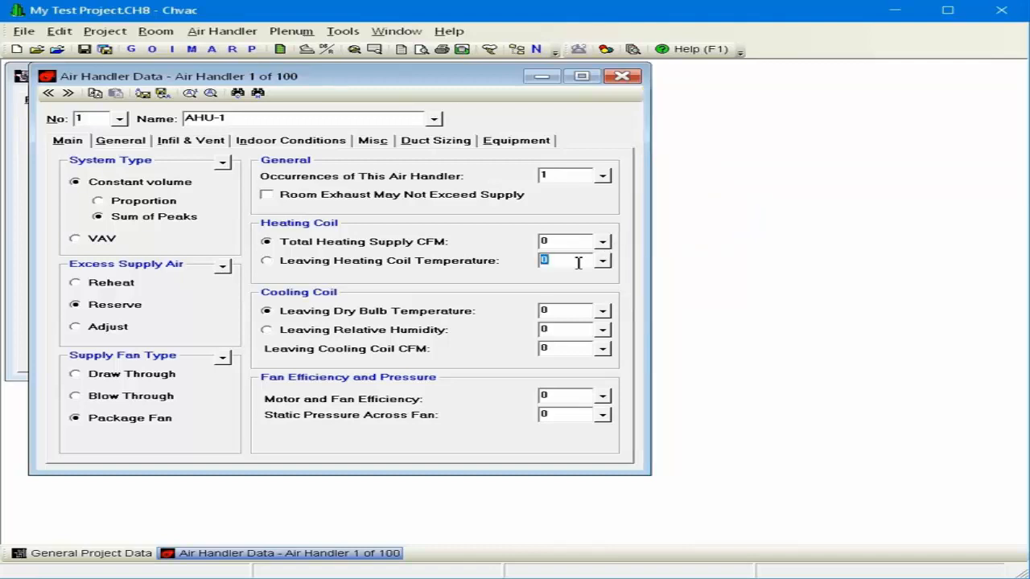
type("140")
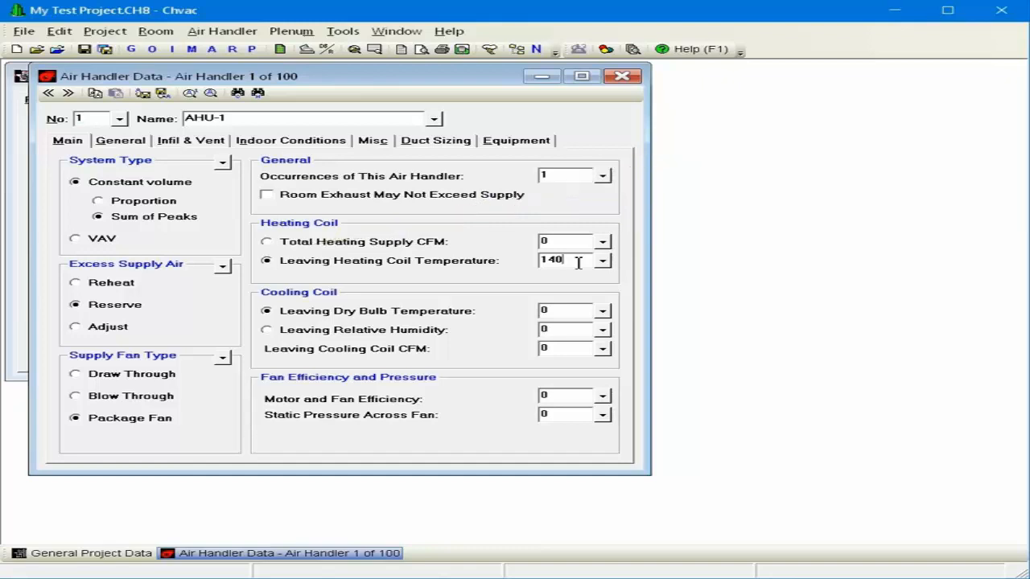
double_click(583, 313)
type("55")
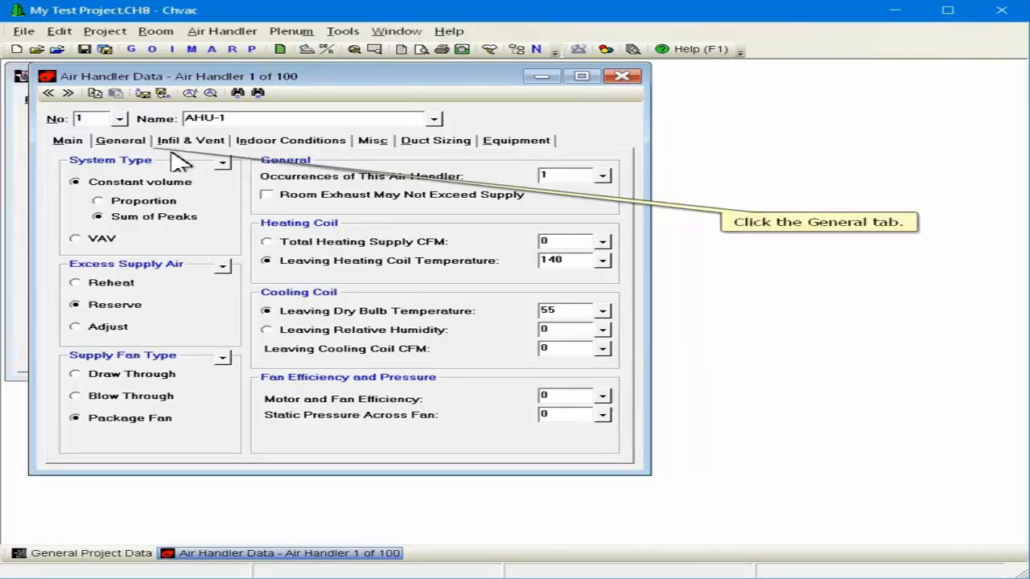
Set the heating ventilation to 5 CFM per person using the Office space entry of the required ventilation rate table.
left_click(121, 143)
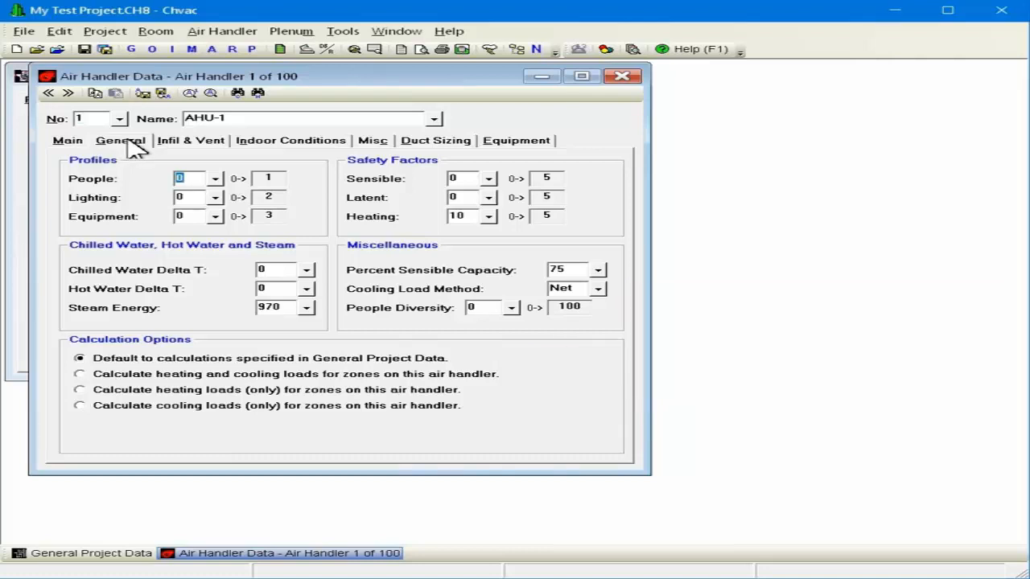
left_click(194, 141)
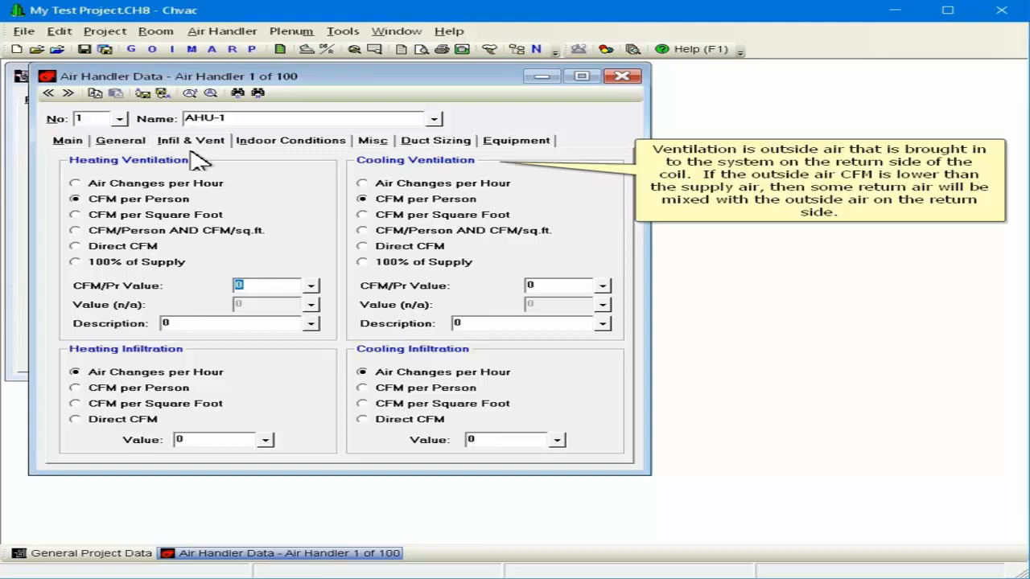
left_click(312, 290)
scroll(804, 483, "down", 10)
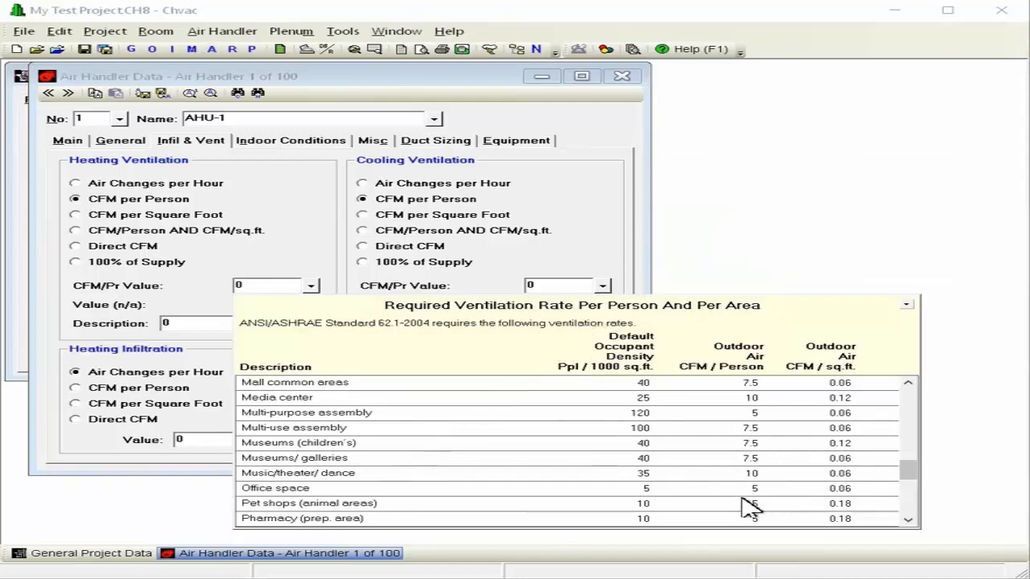
left_click(497, 487)
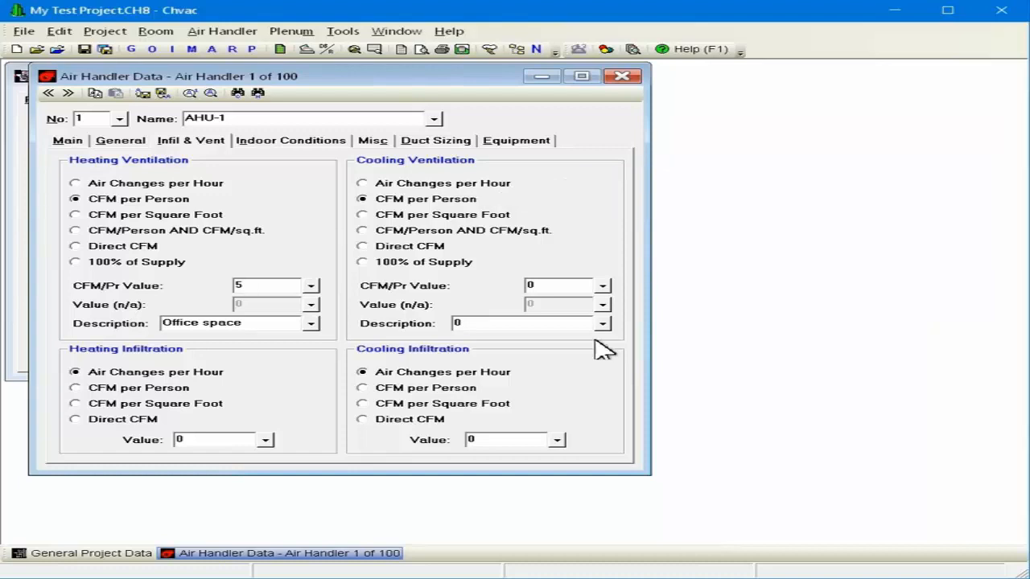
Set the cooling ventilation to 5 CFM per person using the Office space entry of the ventilation rate table.
left_click(602, 286)
left_click(1012, 508)
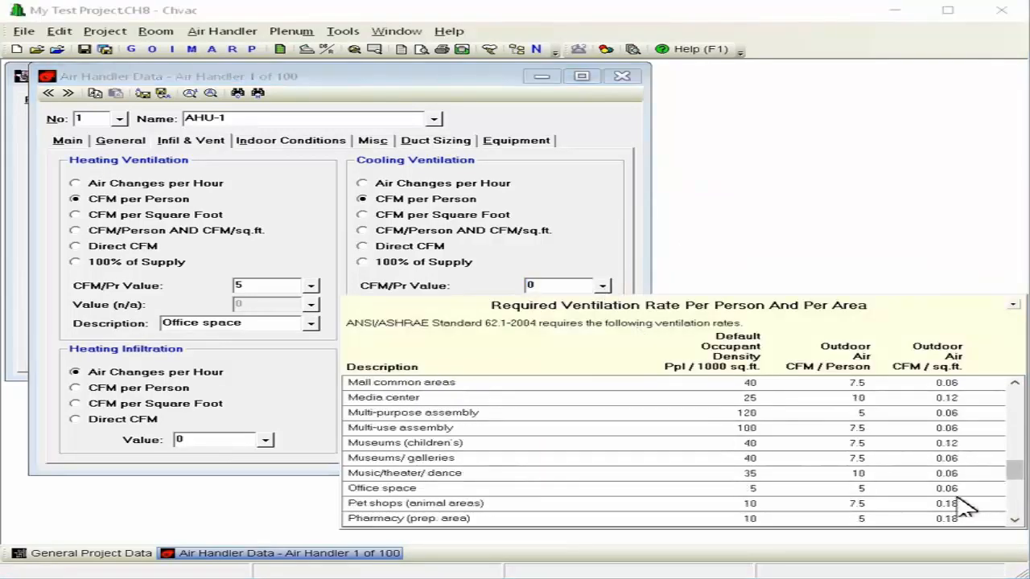
left_click(482, 489)
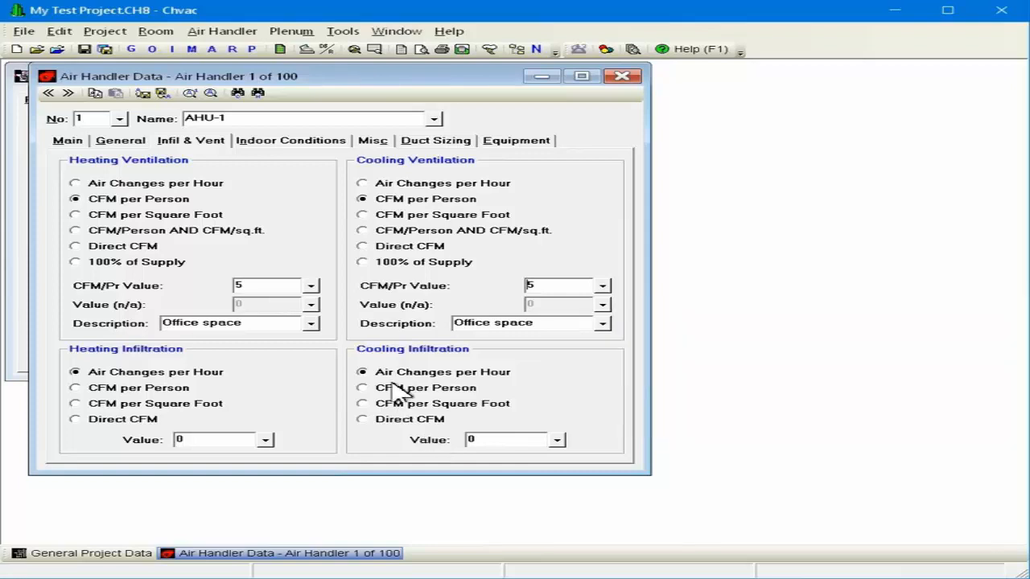
Set the ductwork winter drop to 4.00 for supply and 2.00 for return, using the insulated, High entry.
left_click(300, 138)
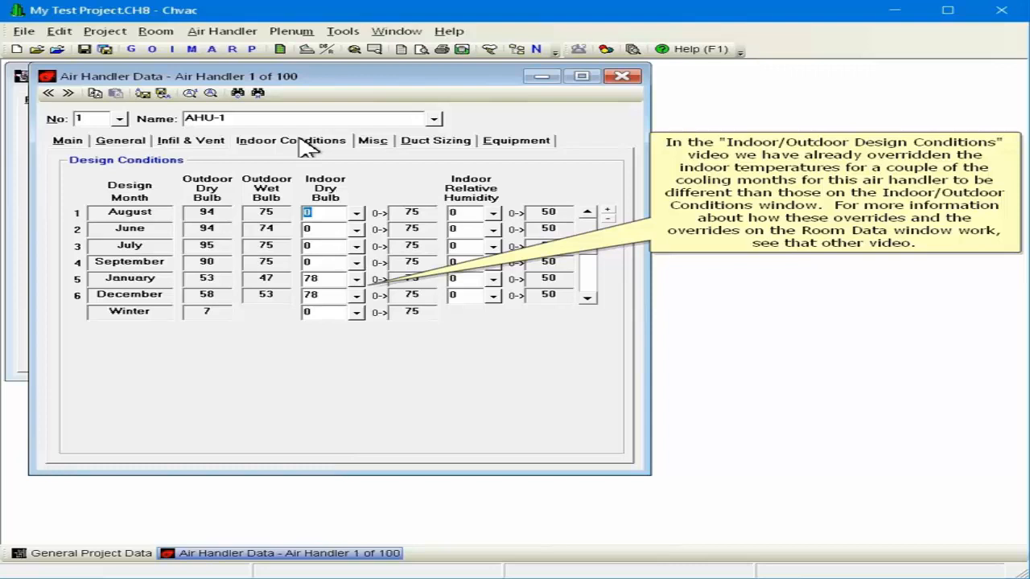
left_click(370, 148)
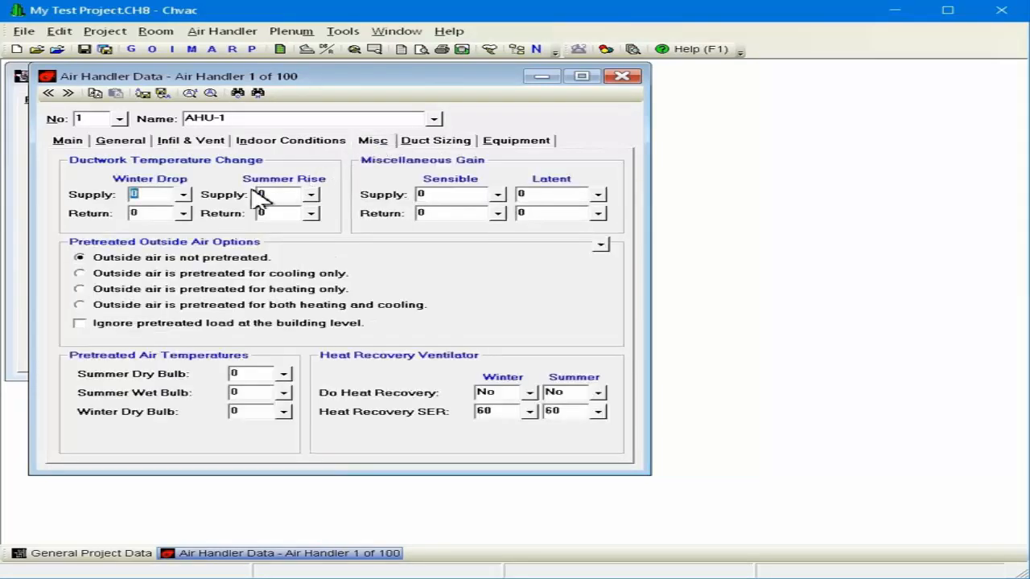
left_click(184, 194)
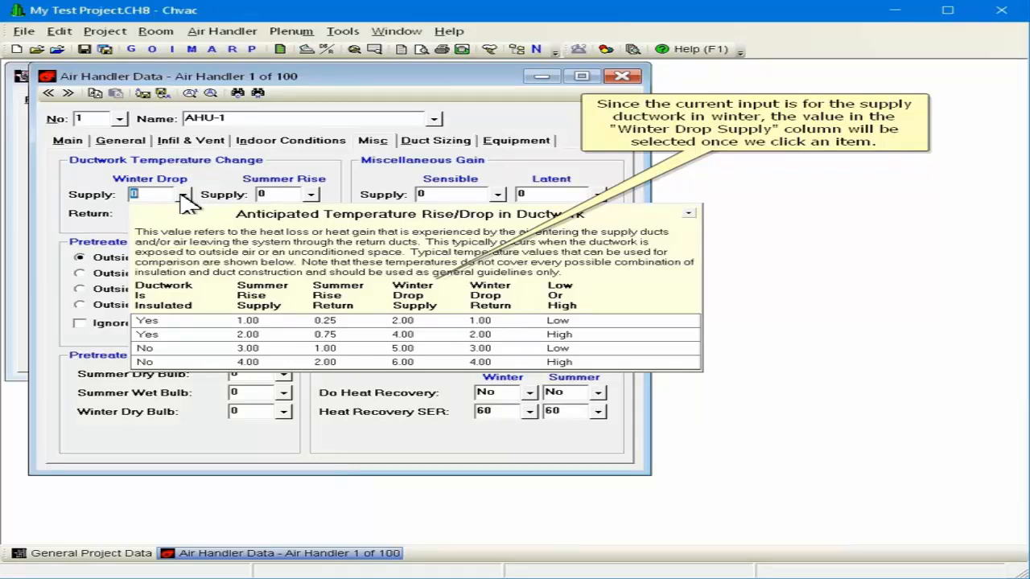
left_click(249, 336)
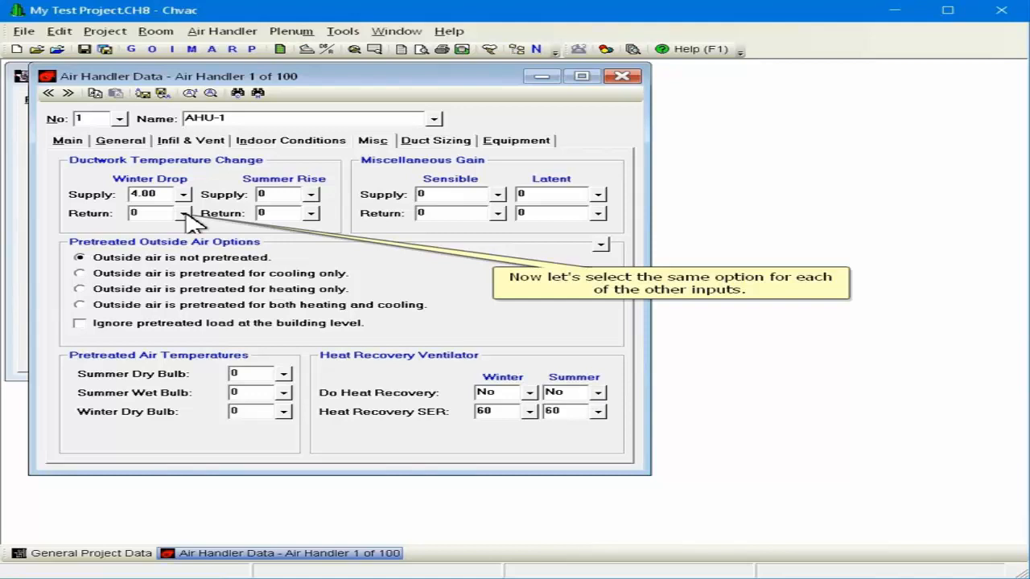
left_click(183, 213)
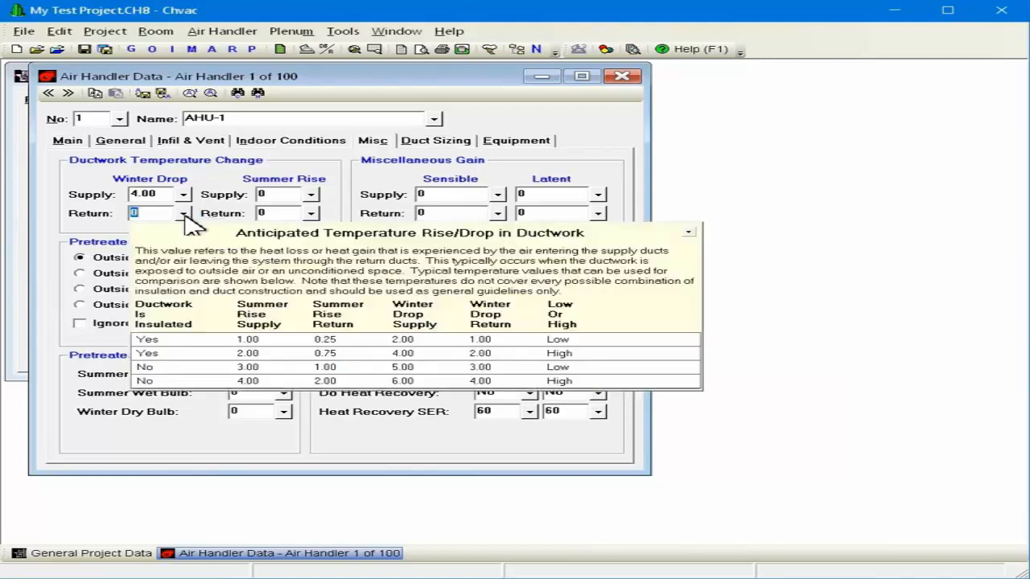
left_click(206, 354)
Set the ductwork summer rise to 2.00 for supply and 0.75 for return, using the insulated, High entry.
left_click(306, 194)
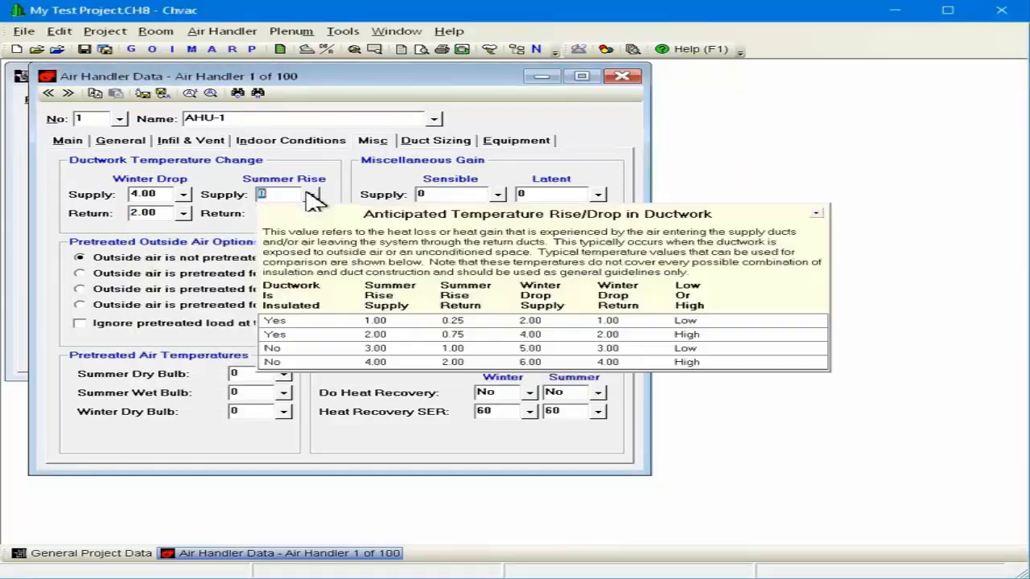
left_click(294, 338)
left_click(311, 213)
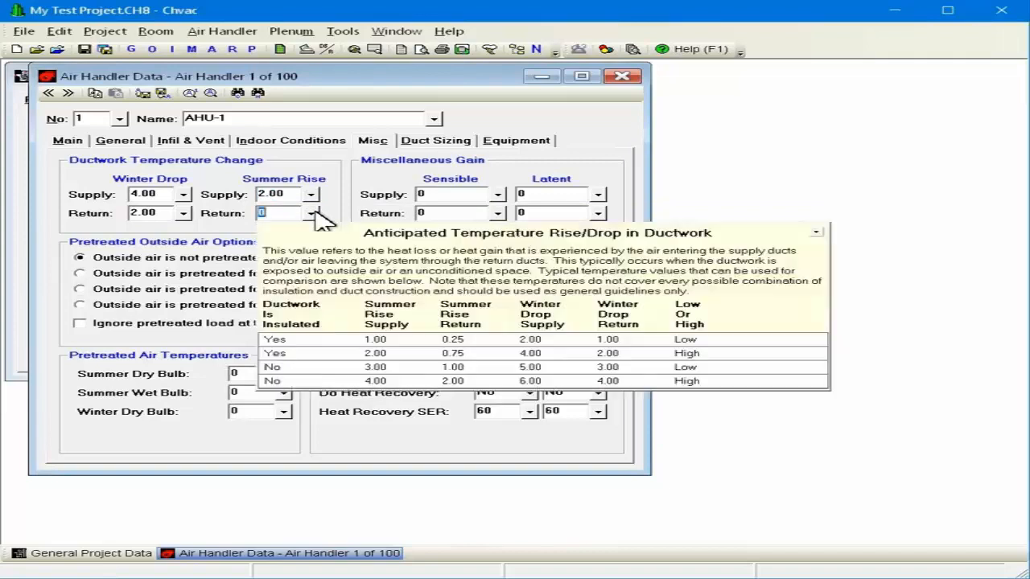
left_click(327, 336)
Review the duct sizing inputs and the cooling and heating equipment inputs of AHU-1.
mouse_move(346, 327)
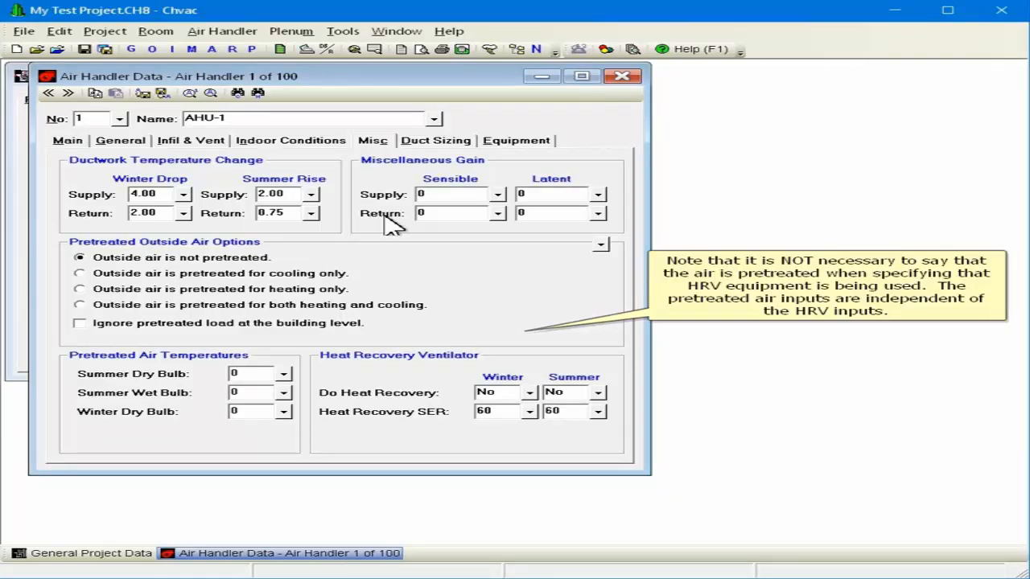
left_click(417, 144)
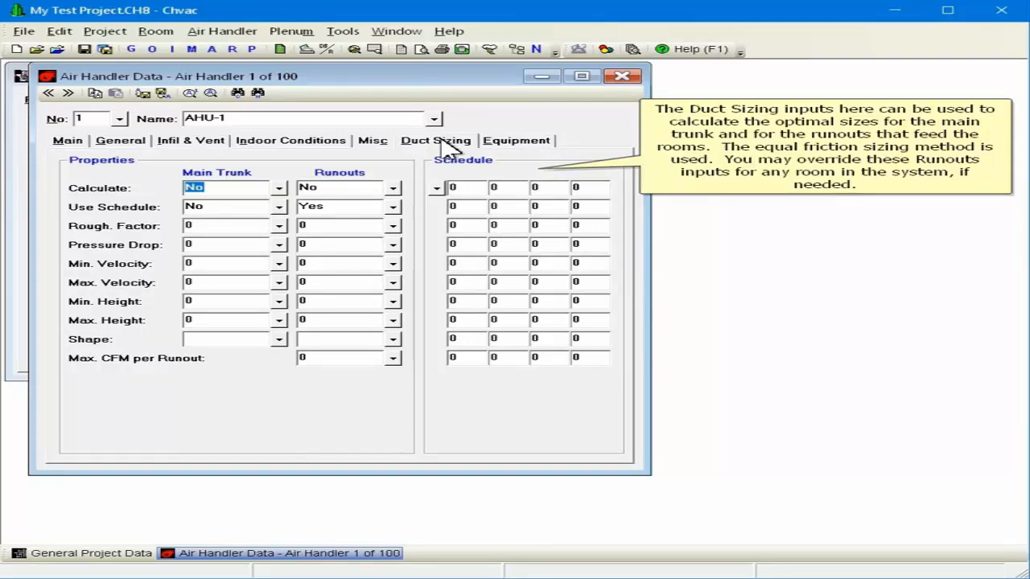
left_click(499, 145)
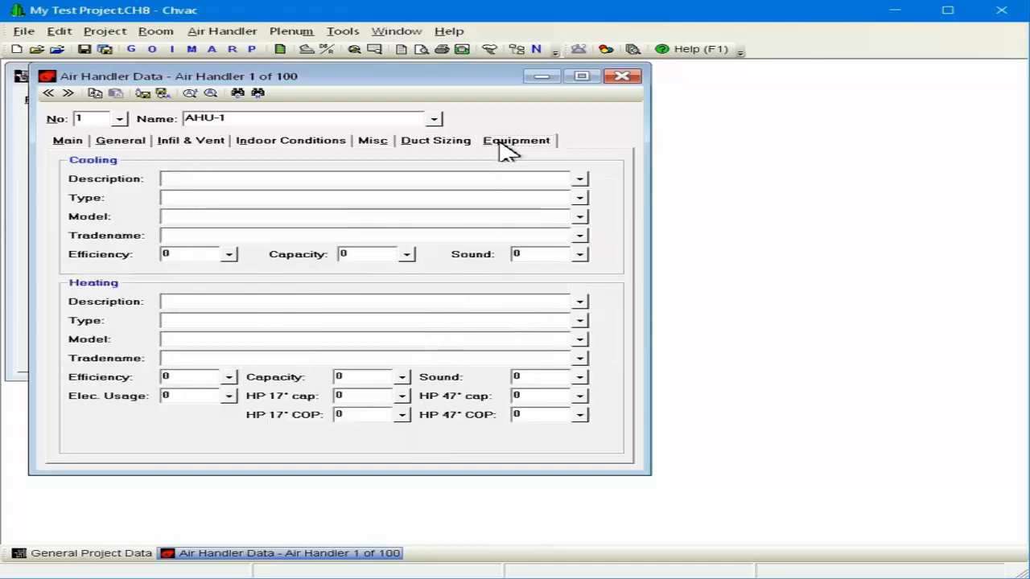